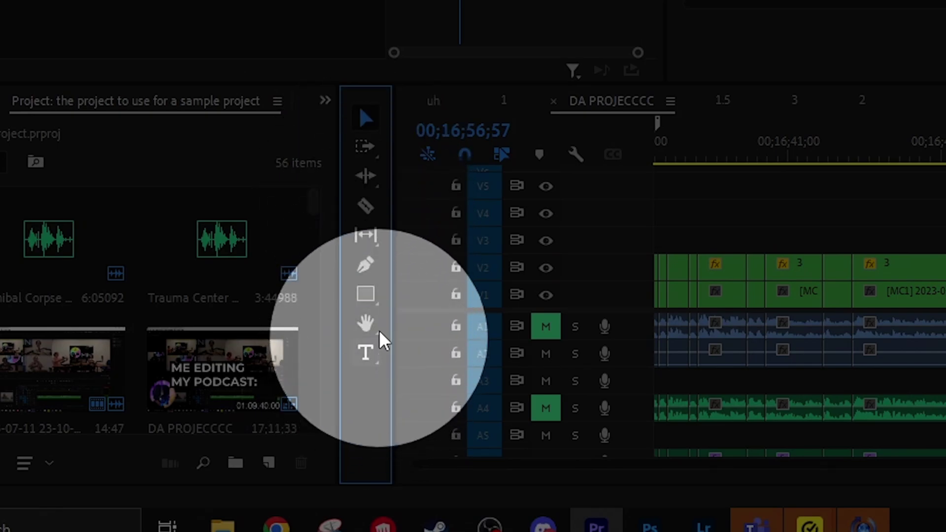
Switch the track select mode to Backward, then back to Forward
click(365, 146)
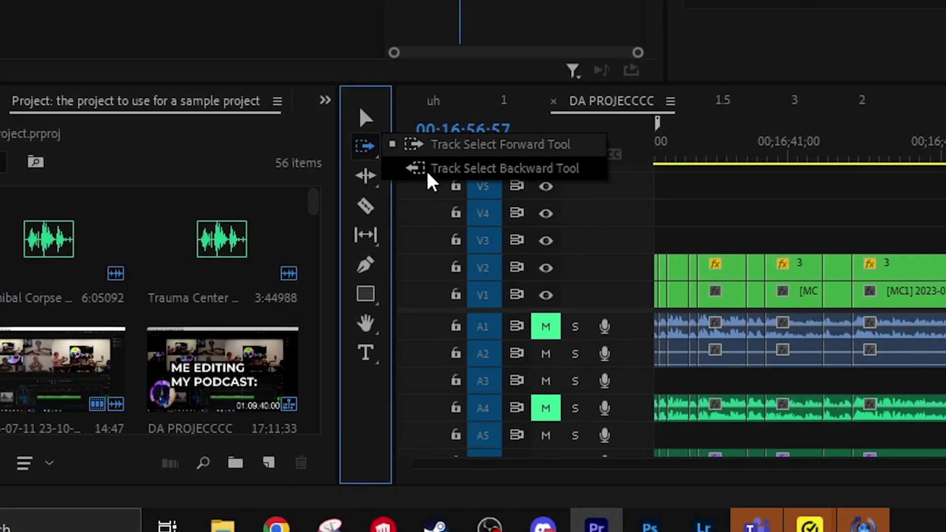
click(428, 170)
click(375, 148)
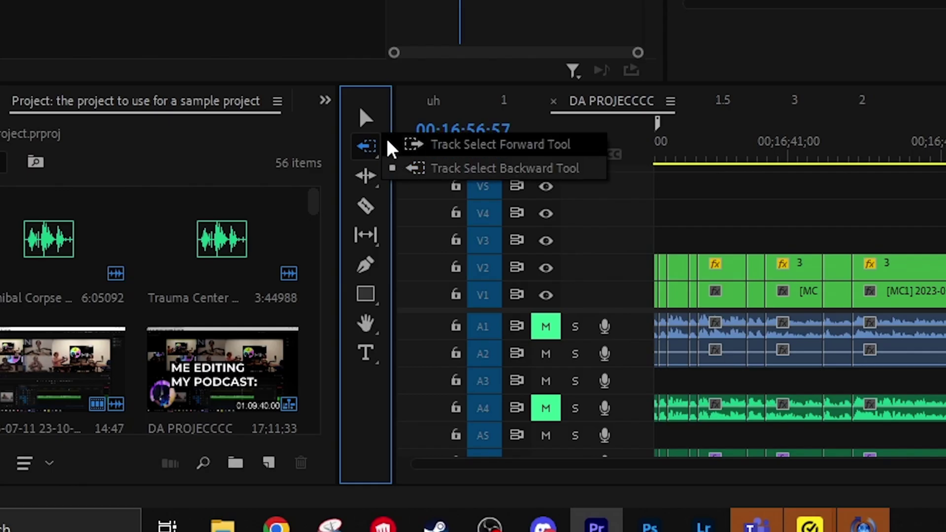
click(391, 147)
Ripple-trim the clip's end shorter so the following clips close up
click(365, 176)
click(458, 178)
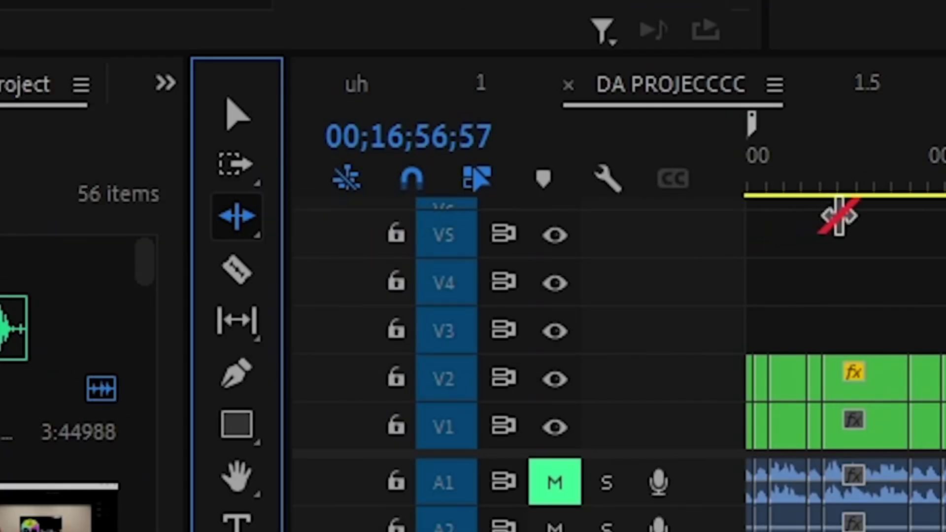
drag(682, 391, 750, 389)
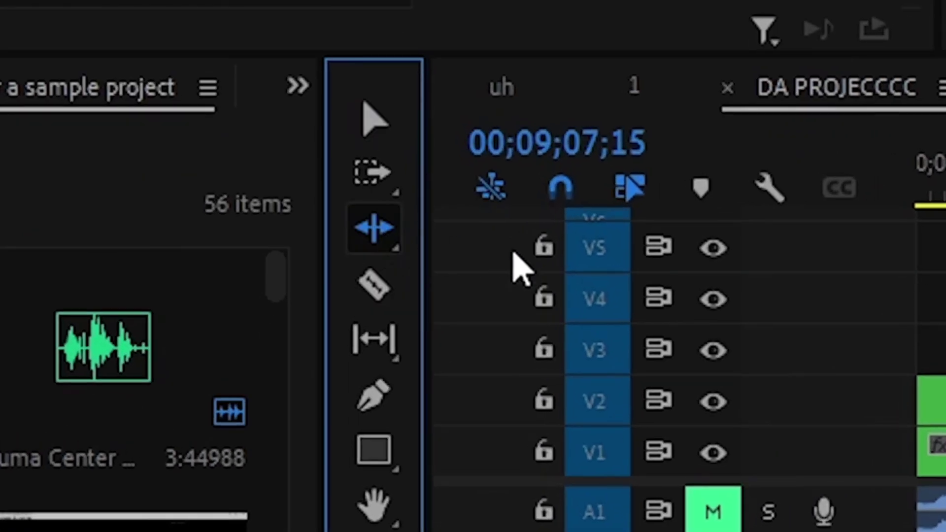
Rate-stretch the V1 clip shorter by speeding it up, leaving a gap
click(267, 362)
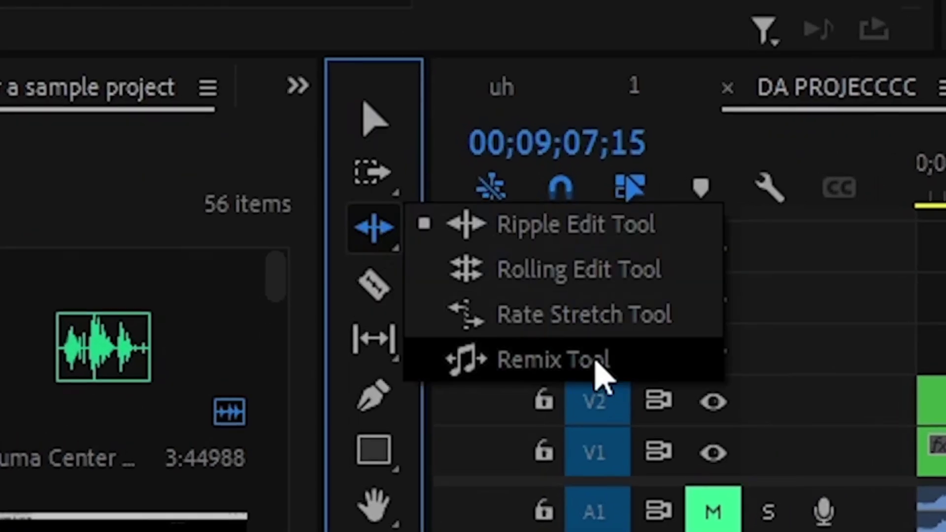
click(599, 331)
drag(658, 415, 595, 419)
key(ctrl+r)
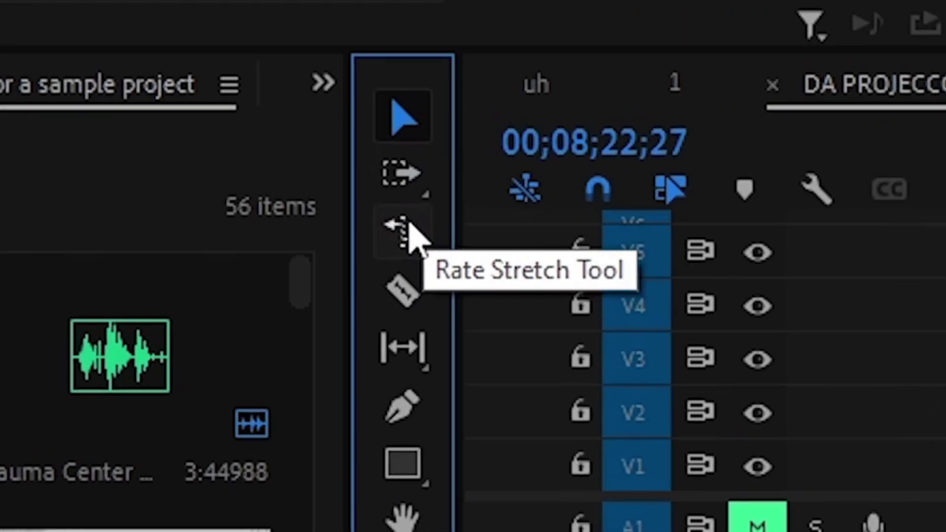
Roll the V1 edit point between two clips later and play back the result
click(413, 236)
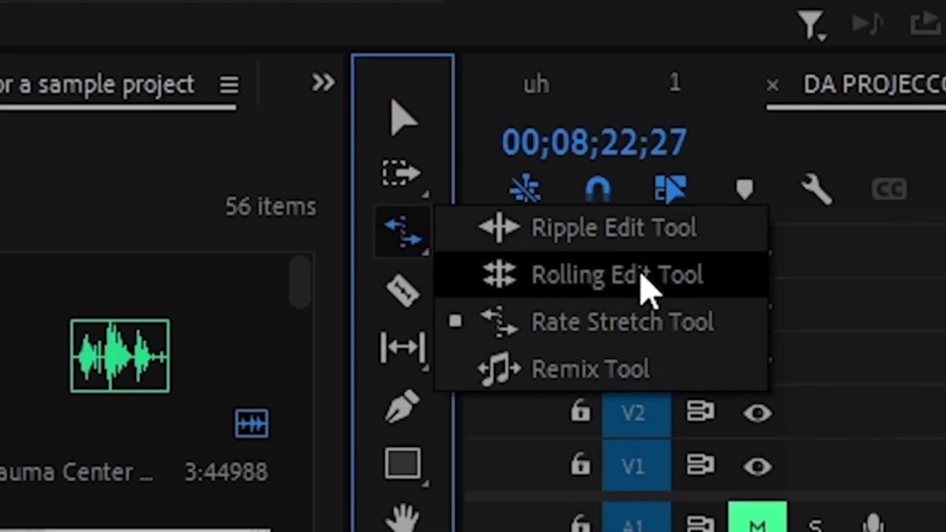
click(642, 276)
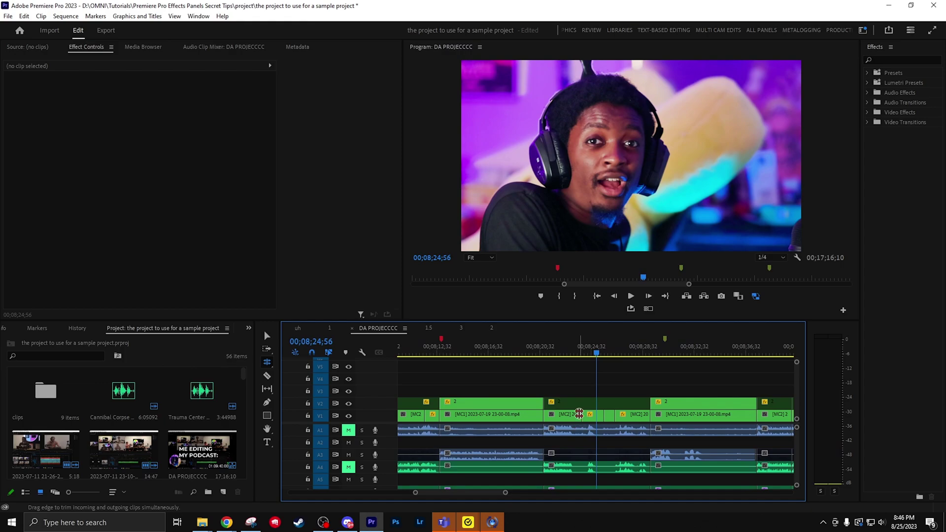
drag(582, 415, 590, 416)
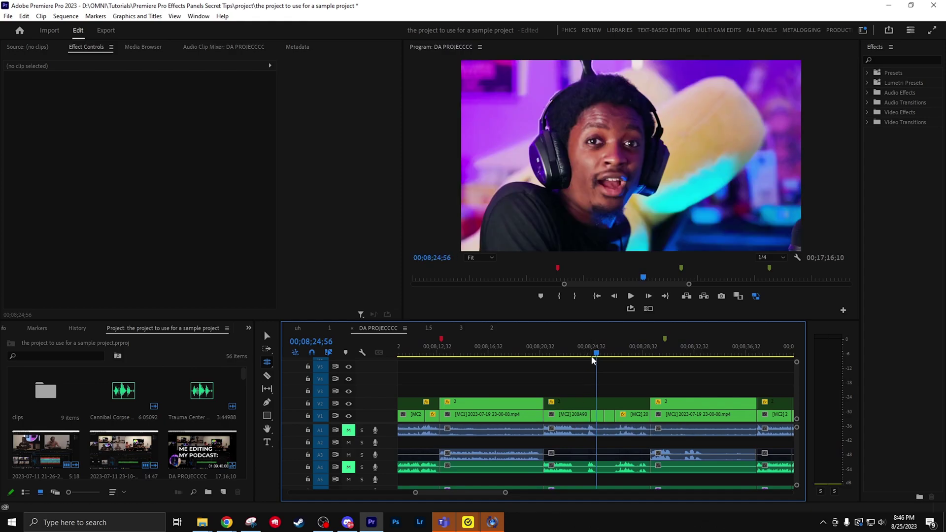
key(space)
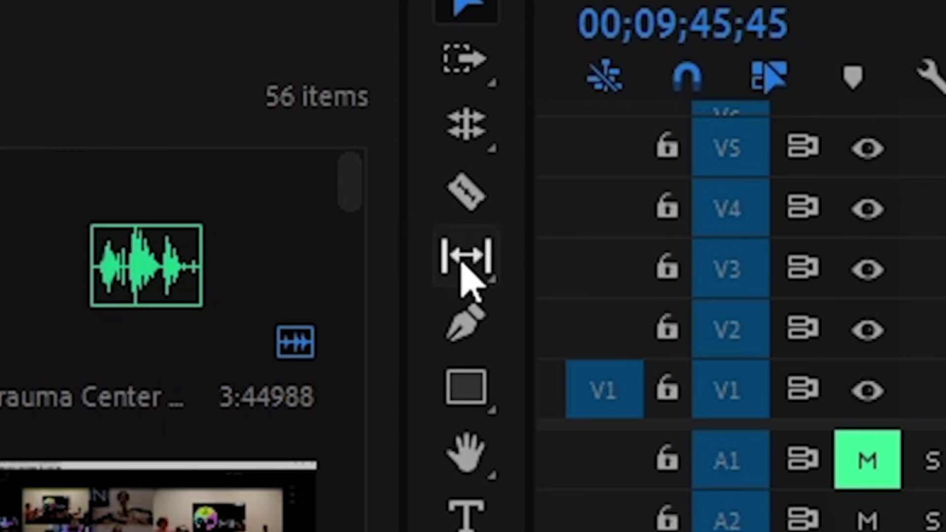
Slip the V1 clip's footage back about 27 frames without moving the clip
click(464, 268)
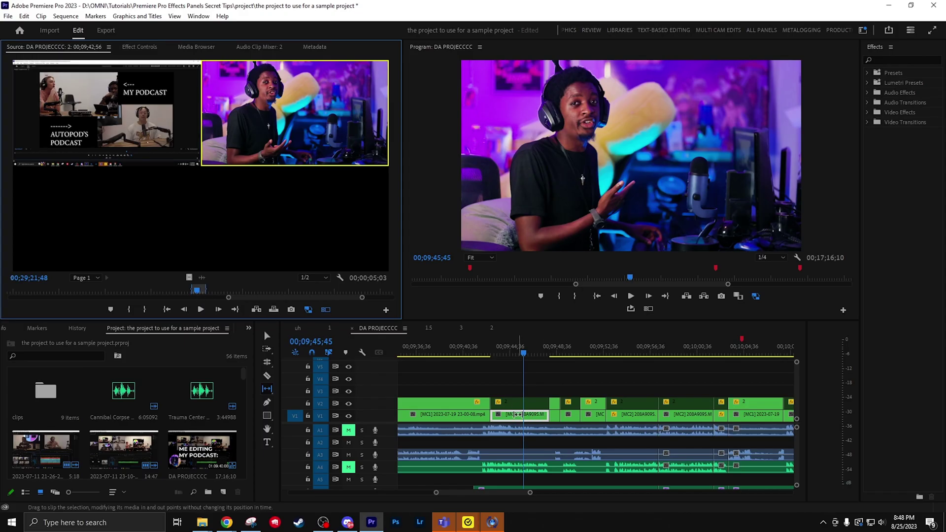
drag(516, 415, 508, 415)
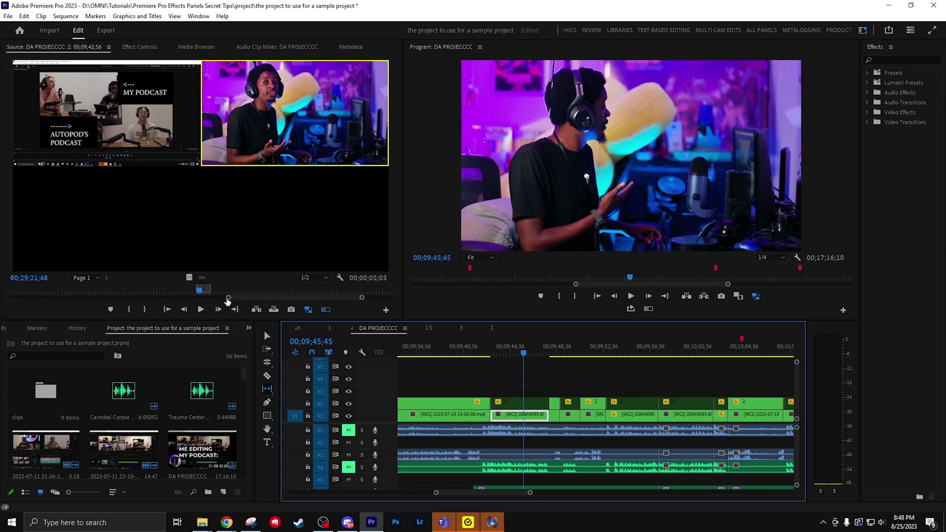
drag(200, 292, 226, 291)
click(526, 416)
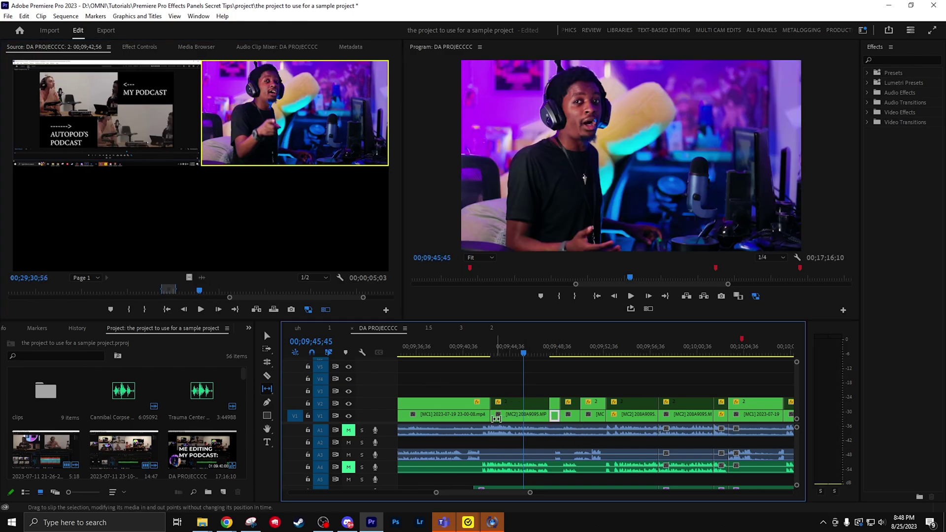
drag(522, 418, 526, 418)
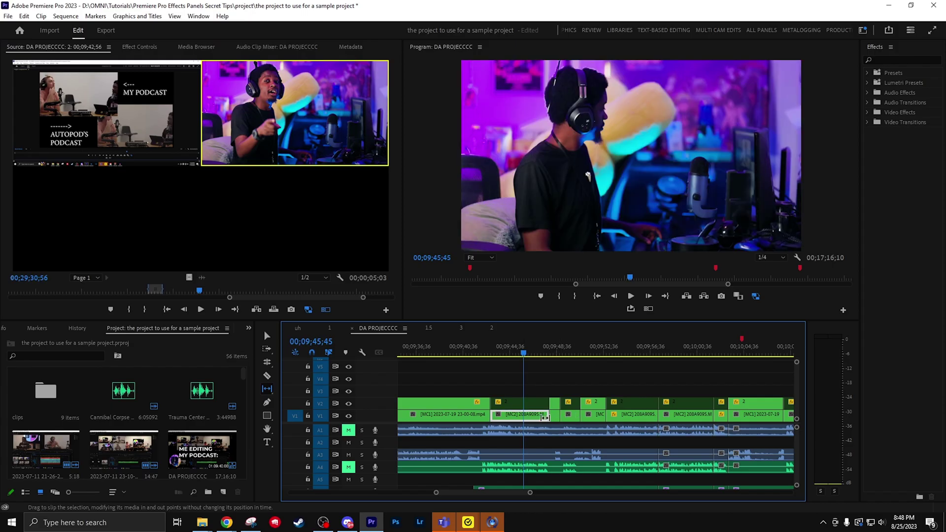
click(266, 388)
Slide the short V1 clip later, then select the clips after and before a point
click(308, 402)
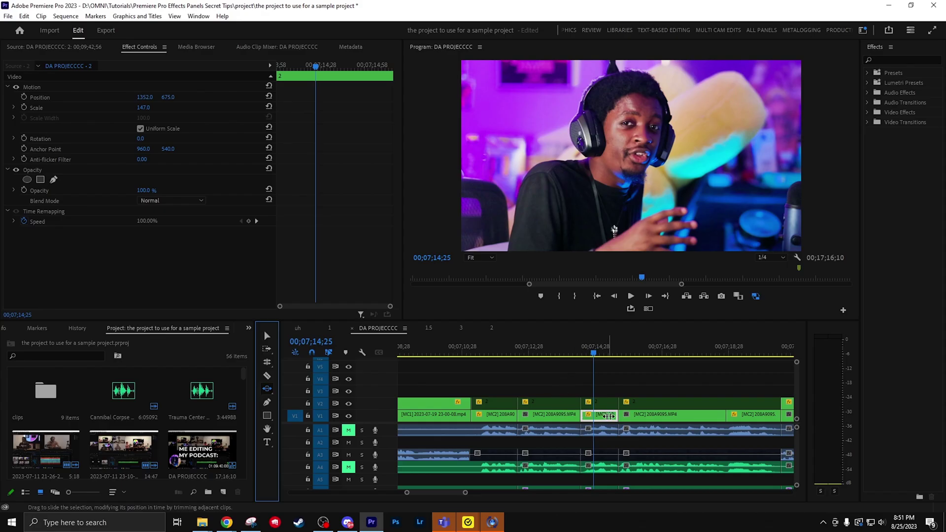
drag(605, 415, 648, 415)
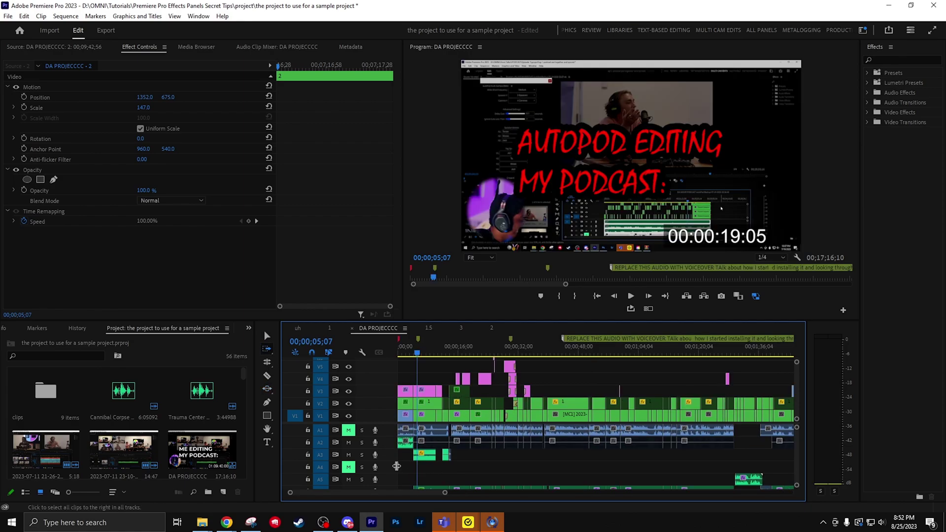
click(397, 466)
drag(445, 492, 721, 492)
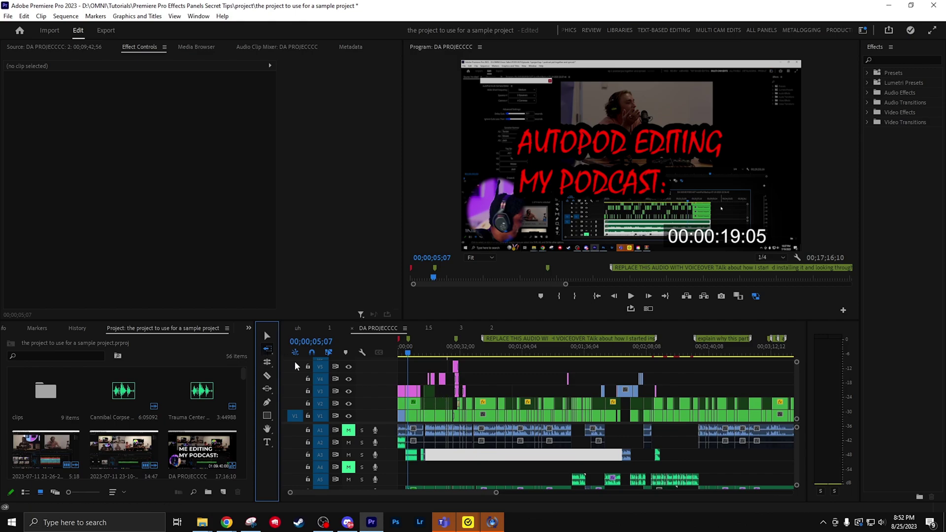
drag(494, 493, 510, 492)
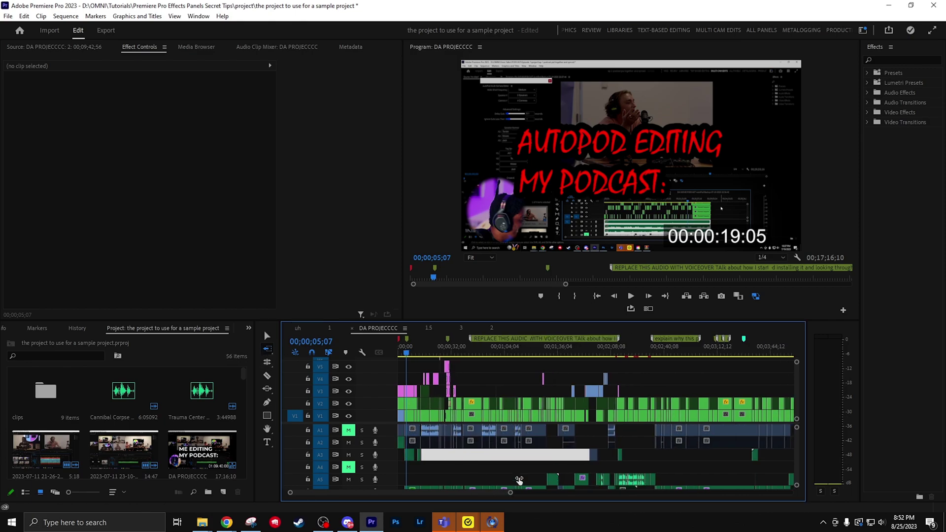
click(731, 388)
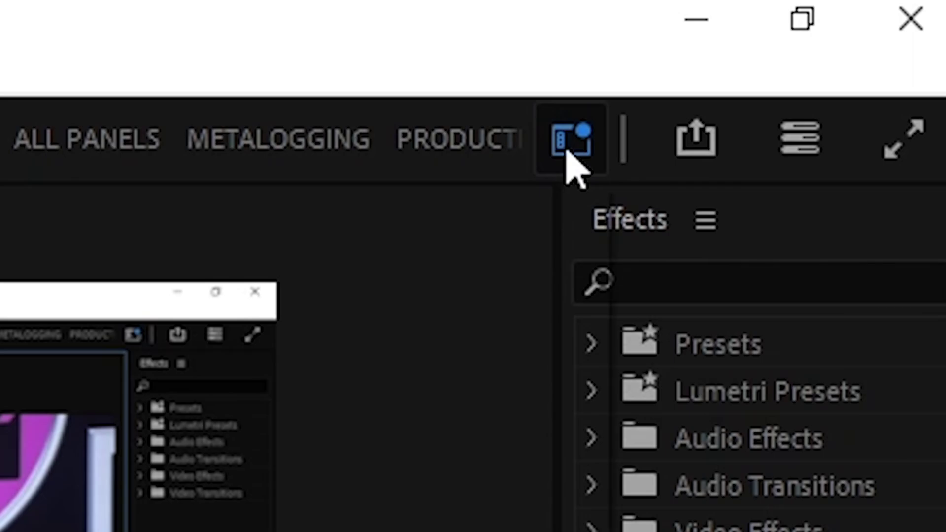
Turn on Show Workspace Tabs in the Workspaces menu
click(863, 31)
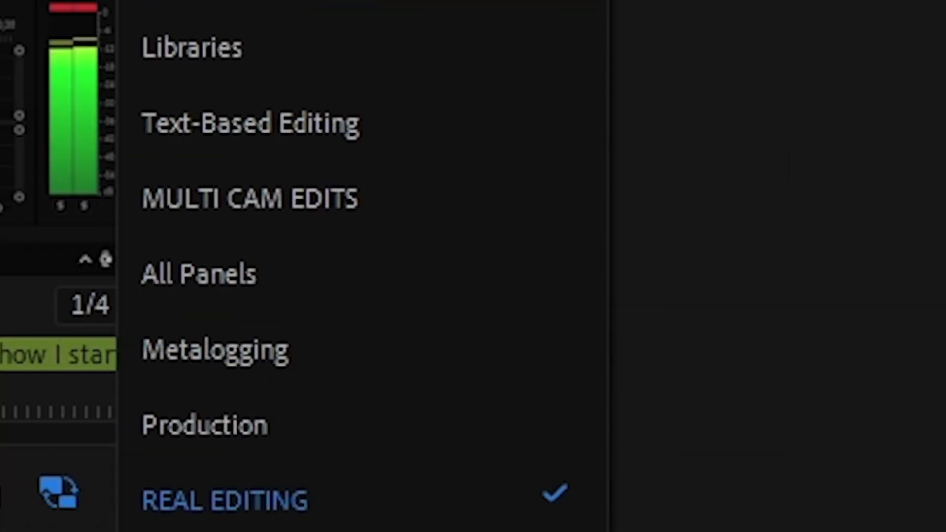
click(405, 261)
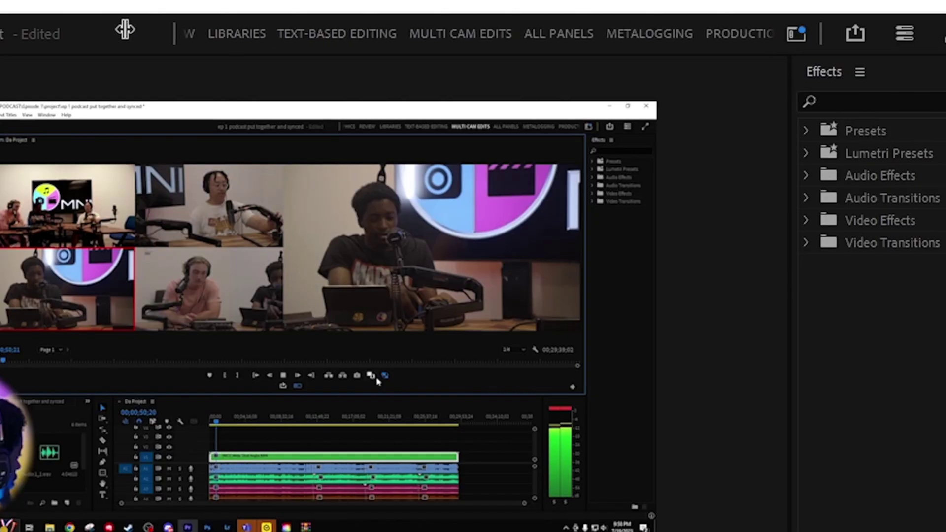
scroll(315, 29, right, 2)
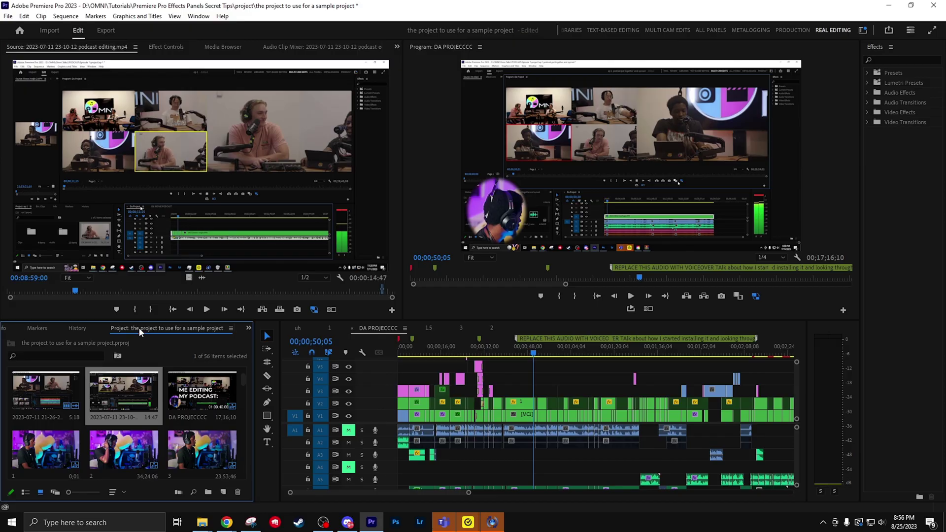
Float the Project panel, move it to the screen centre, and dock it back bottom-left
drag(139, 331, 794, 194)
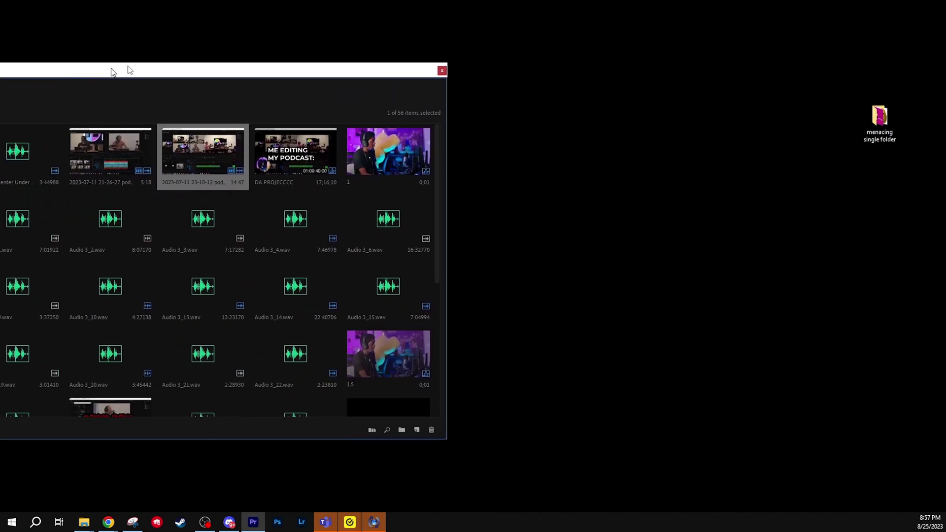
drag(112, 72, 441, 88)
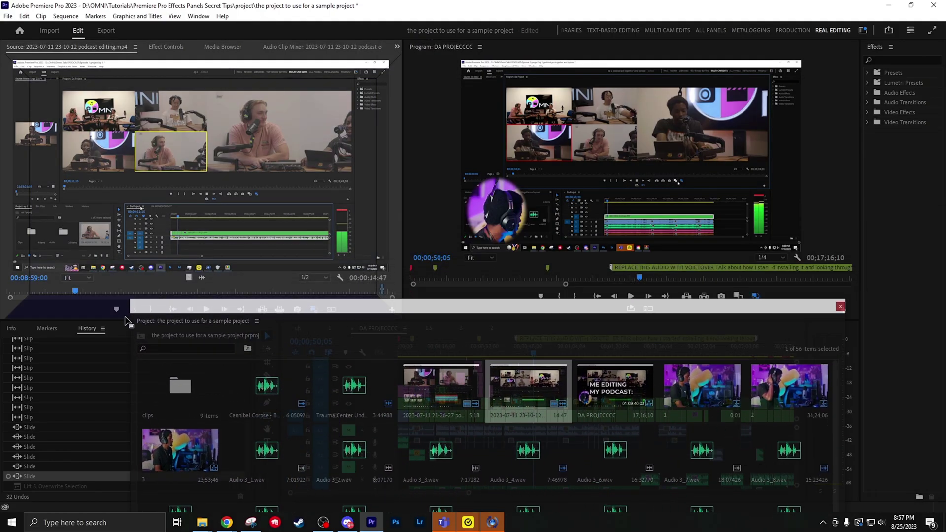
drag(123, 315, 19, 330)
scroll(630, 474, down, 6)
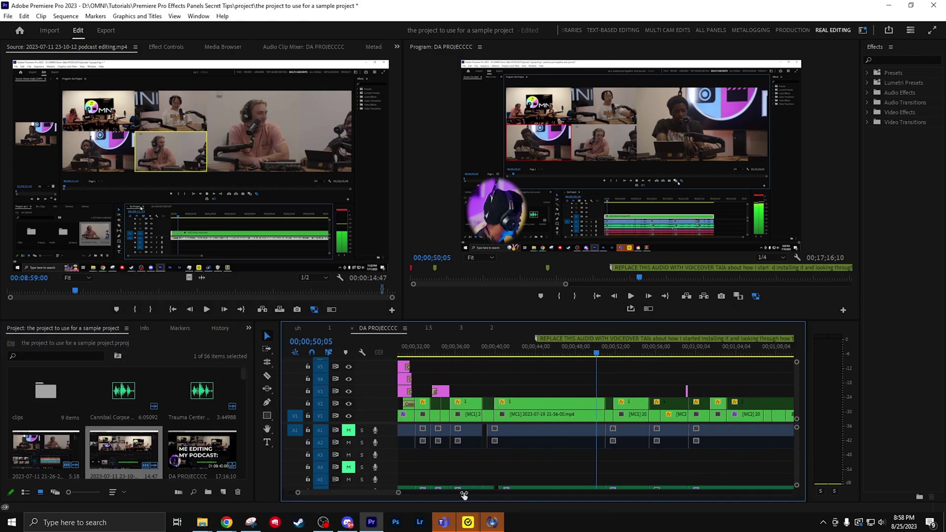
Copy the podcast clip along with its settings
scroll(629, 474, up, 6)
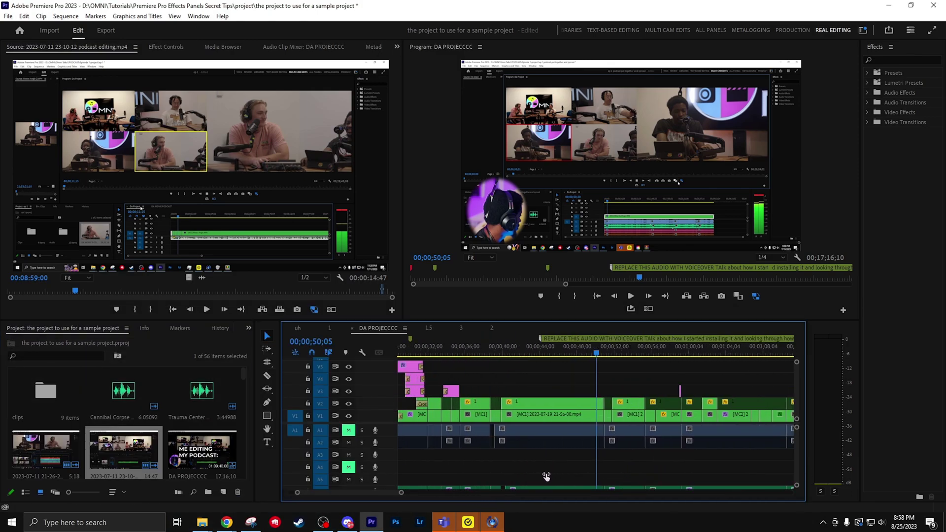
scroll(589, 473, up, 8)
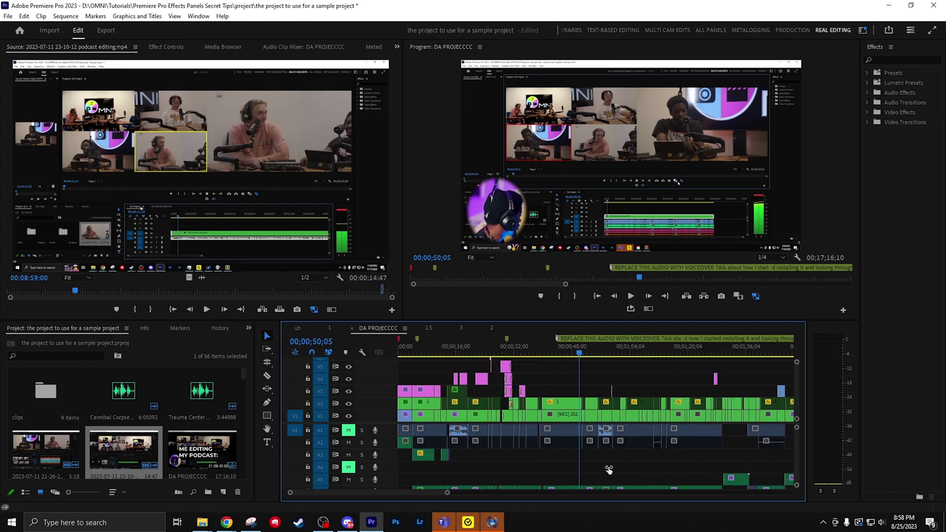
scroll(597, 407, down, 4)
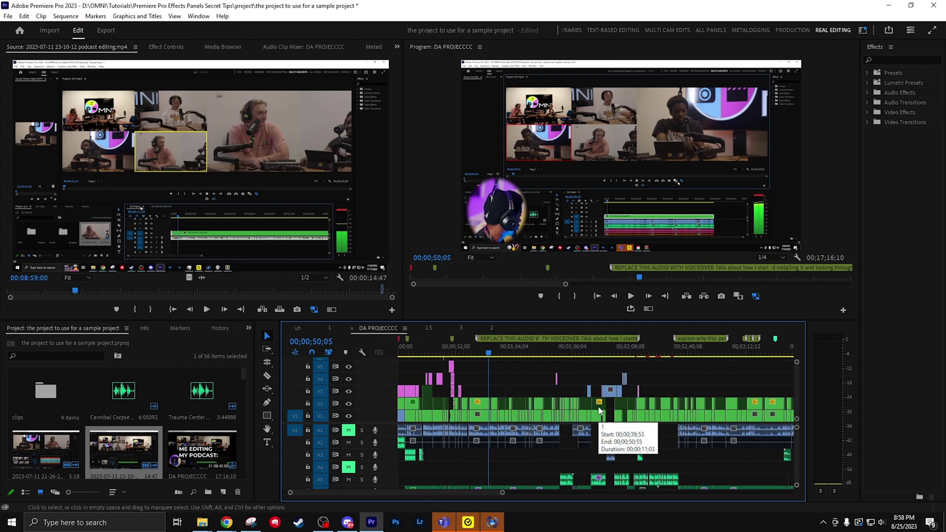
scroll(598, 407, up, 4)
scroll(414, 496, down, 4)
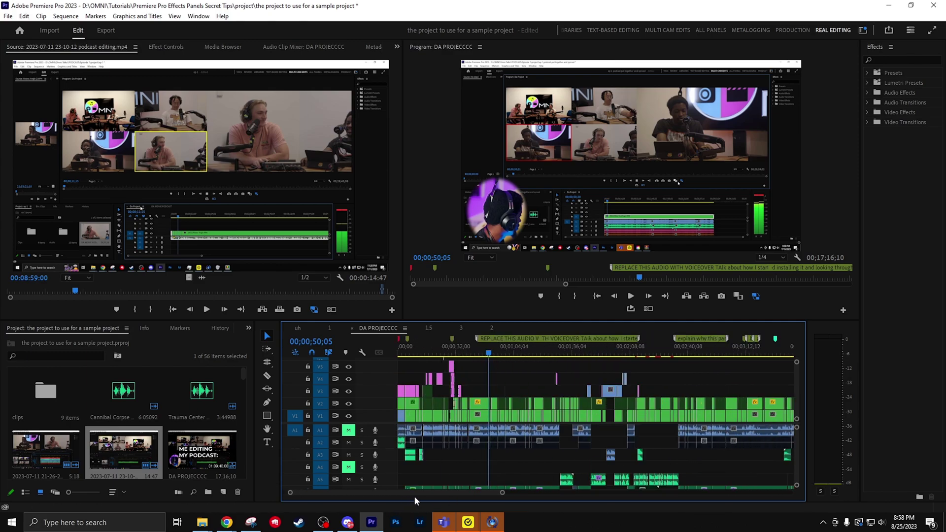
scroll(444, 473, up, 4)
right_click(570, 403)
click(597, 44)
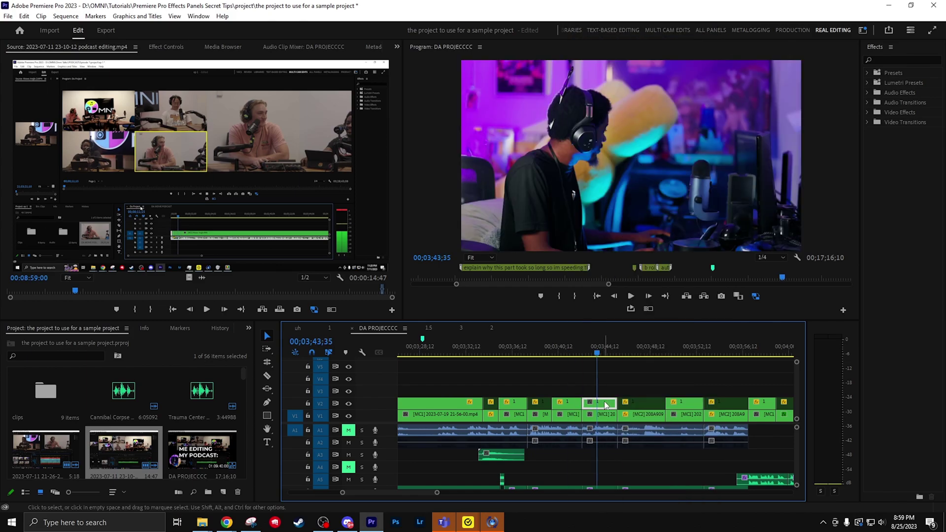
Paste Motion, Opacity and Time Remapping attributes onto the neighbouring clip
right_click(603, 404)
click(644, 55)
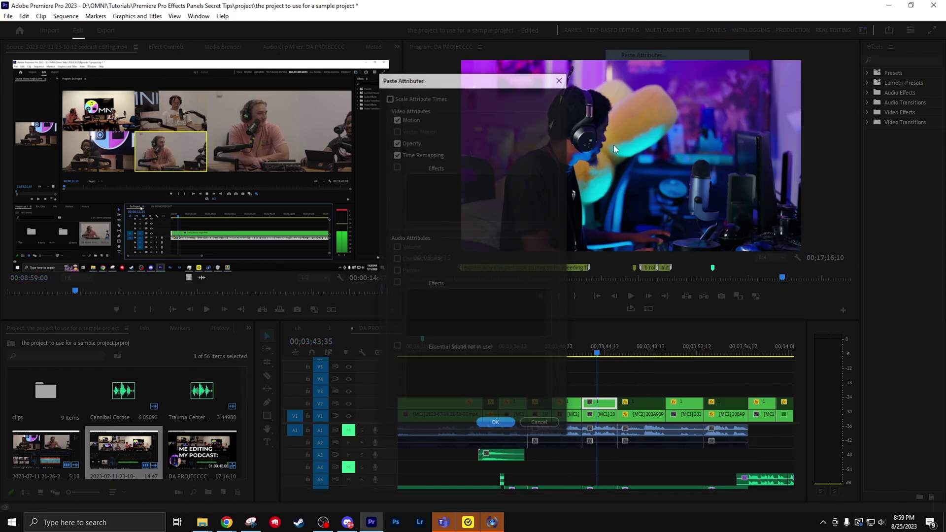
click(495, 425)
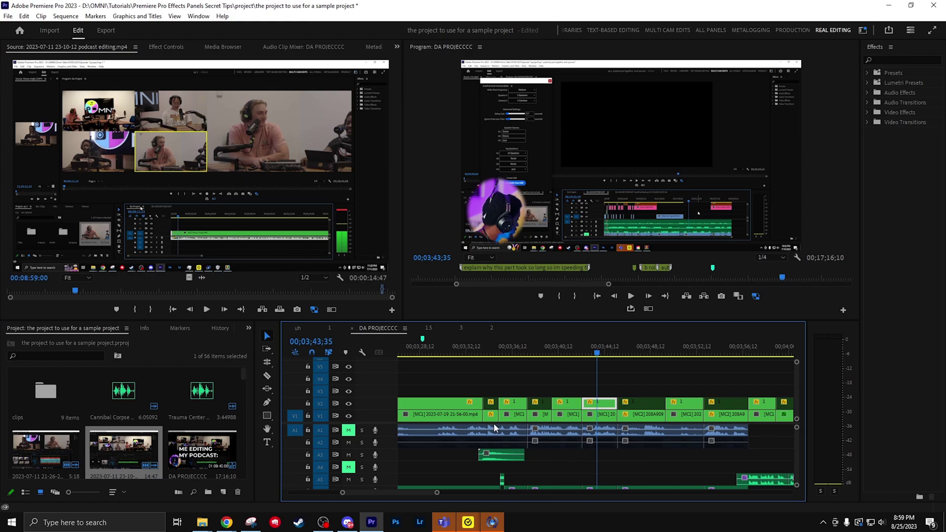
Paste the same attributes again with the playhead at 00;03;43;35
drag(571, 357, 597, 355)
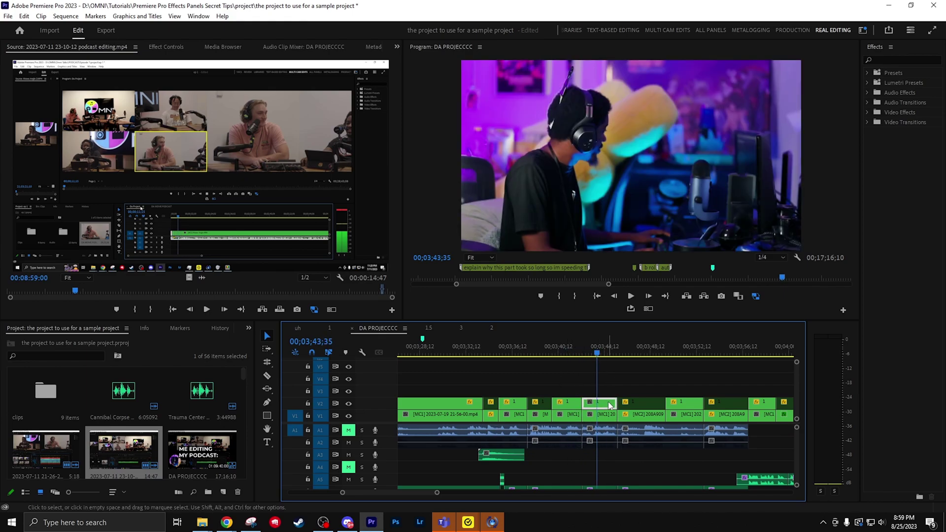
key(ctrl+alt+v)
key(Return)
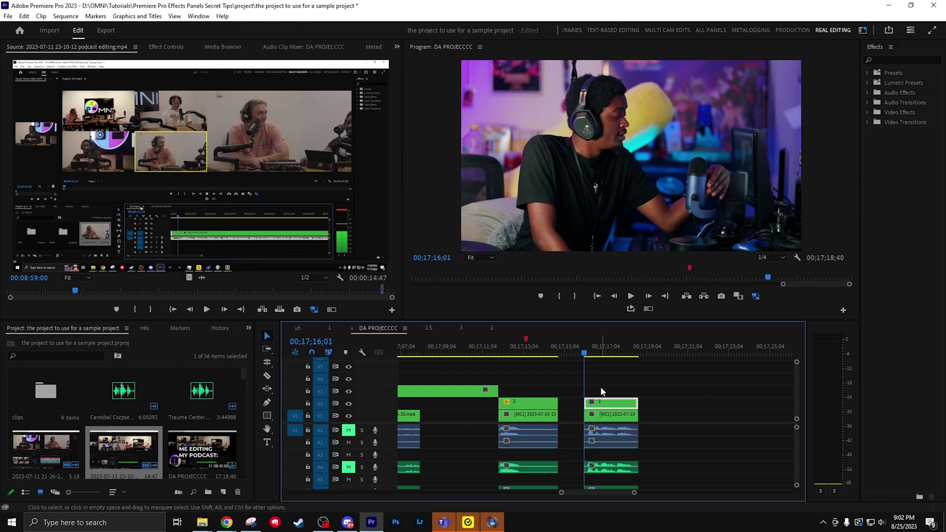
Trim the end clips and add a 'cacacacacacaca' marker at 00;16;45;44 spanning several seconds
mouse_move(586, 354)
mouse_down()
mouse_move(507, 355)
mouse_move(597, 353)
mouse_up()
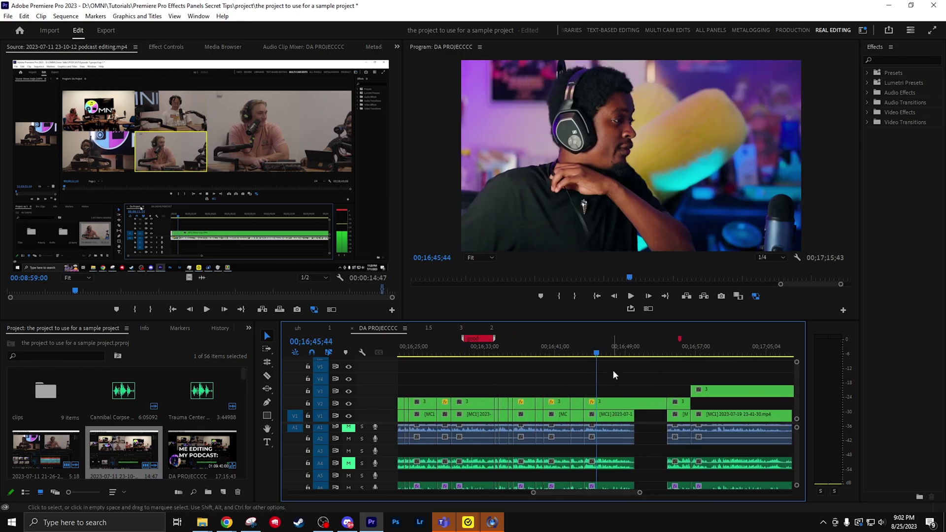
key(m)
key(m)
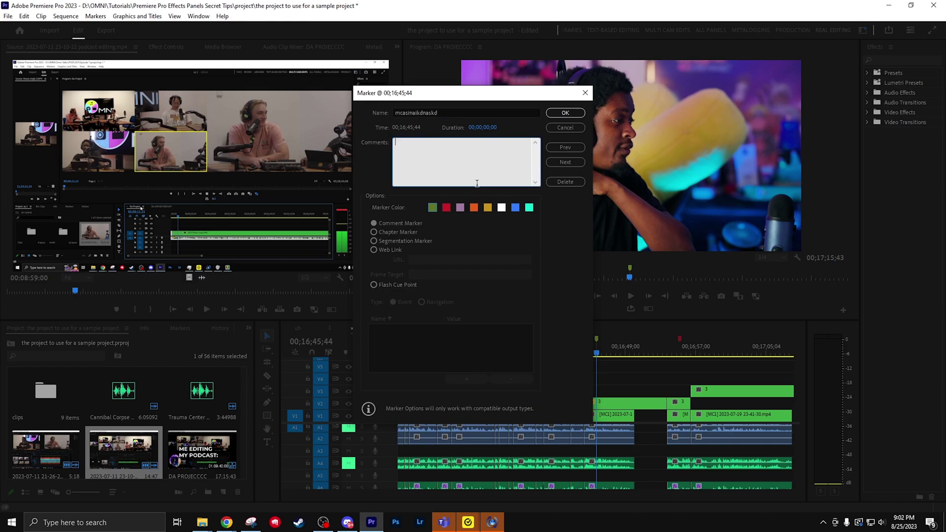
text(cacacacacacaca)
key(Return)
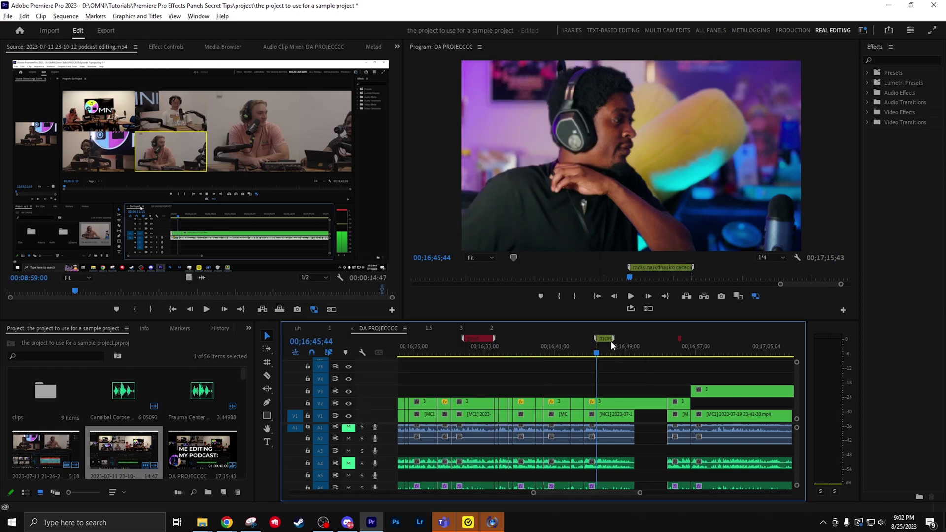
drag(611, 341, 640, 339)
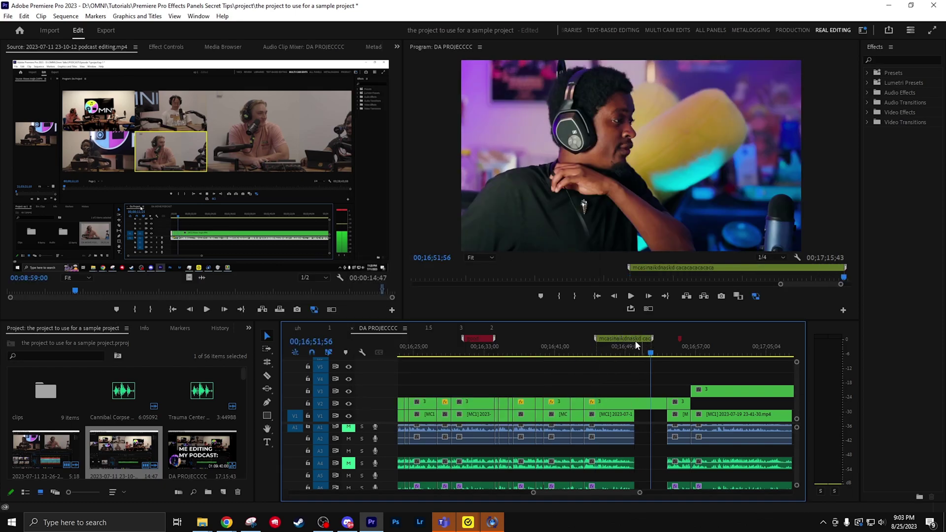
click(602, 353)
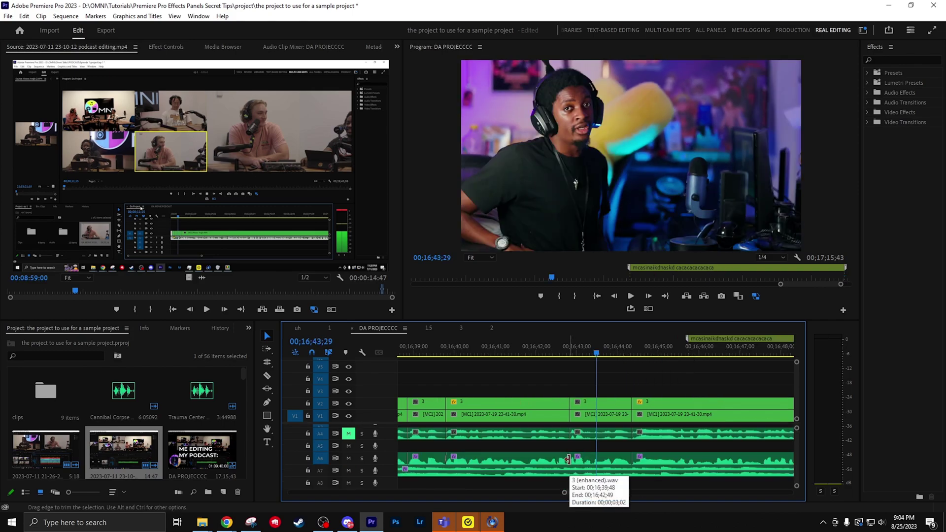
Add a Constant Power crossfade to the A6 cut and shift the later clips 12 frames
right_click(568, 460)
click(587, 444)
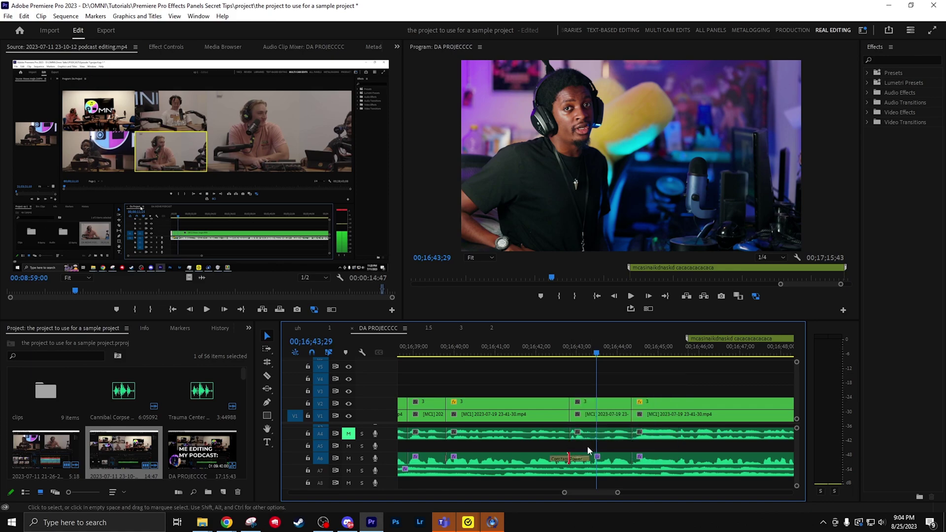
click(575, 462)
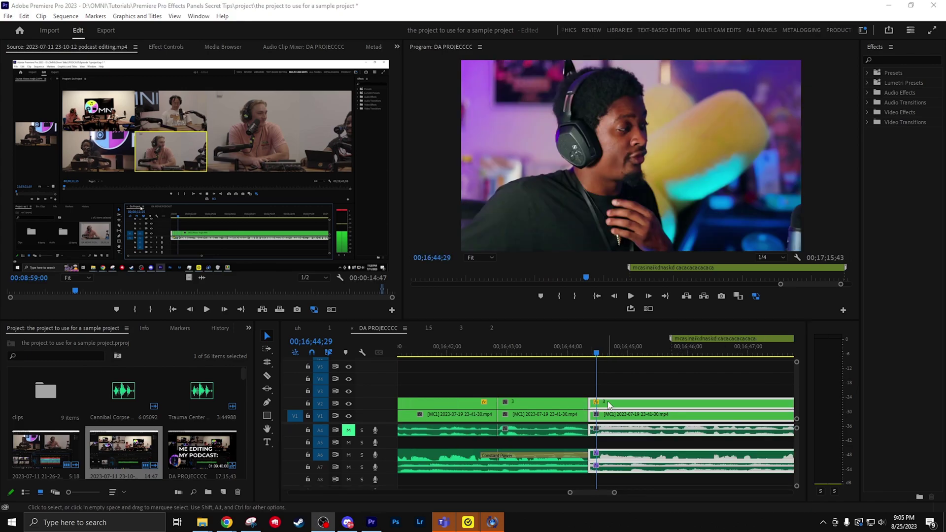
drag(634, 409, 617, 410)
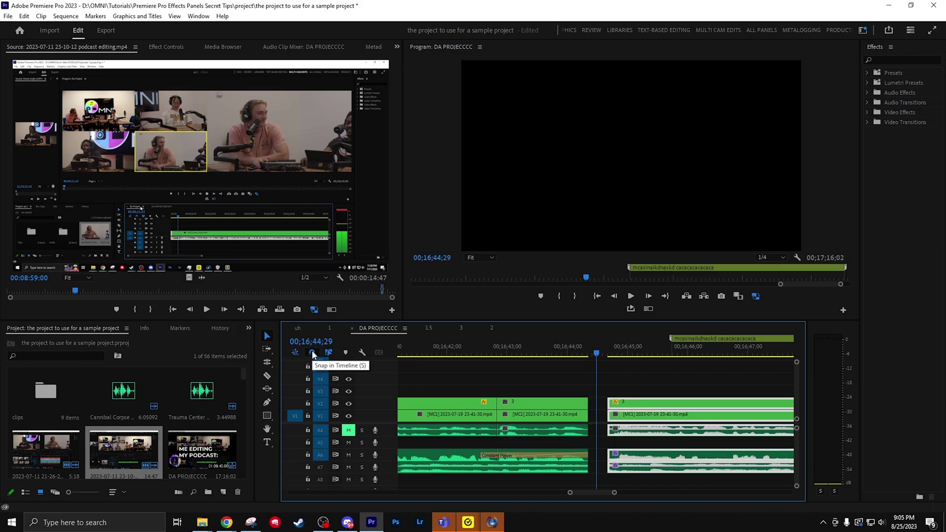
mouse_move(650, 409)
mouse_down()
mouse_move(661, 409)
mouse_move(658, 423)
mouse_move(669, 409)
mouse_up()
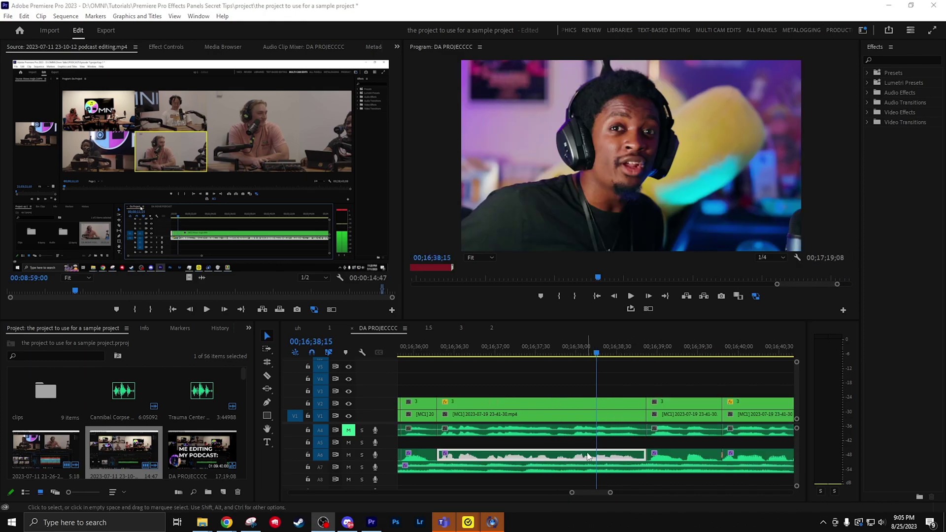
Raise the A6 audio clip's gain by 3 dB
right_click(588, 455)
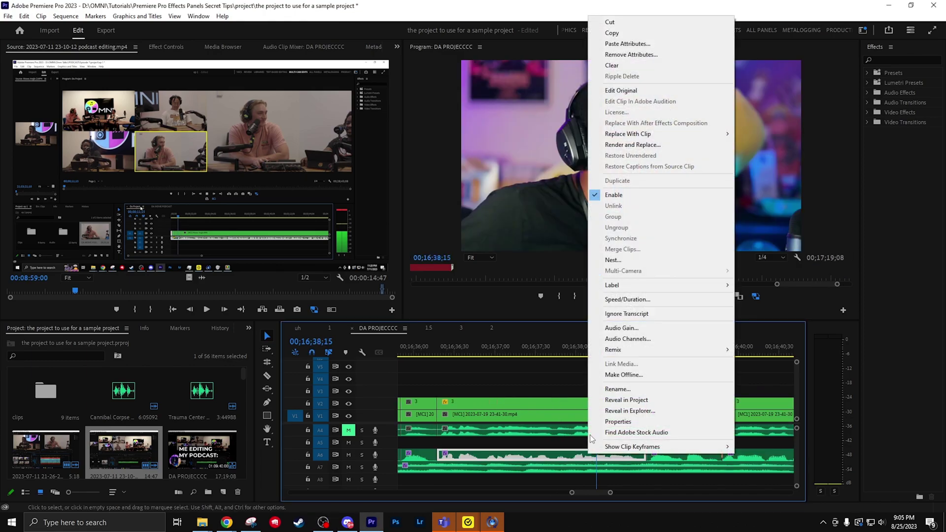
click(637, 328)
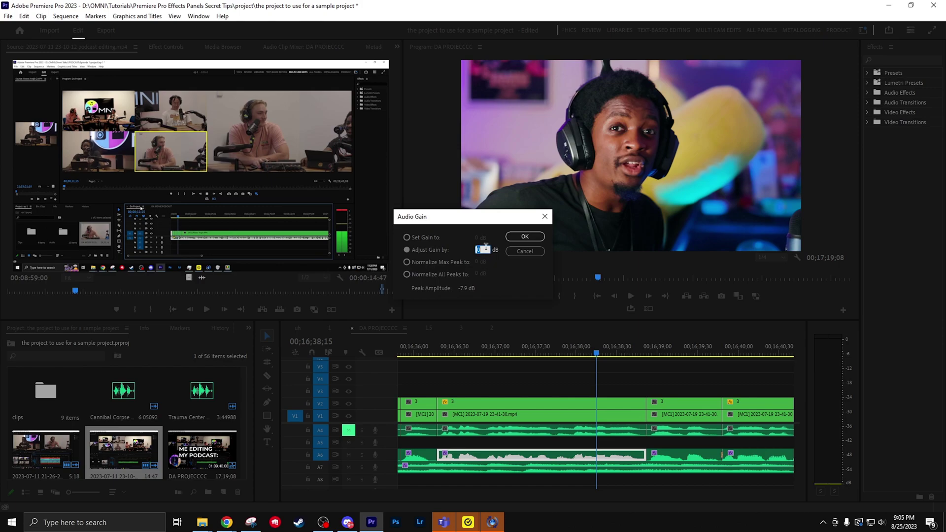
text(3)
key(Return)
key(g)
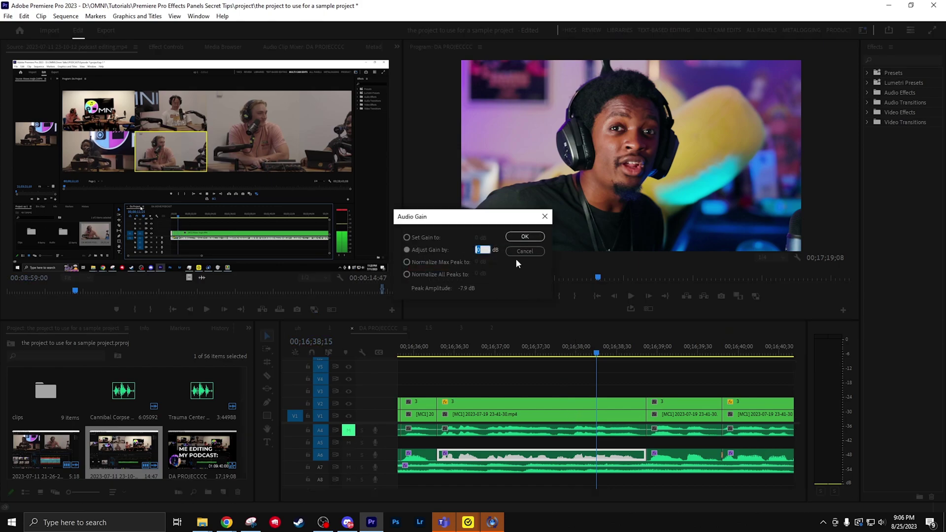